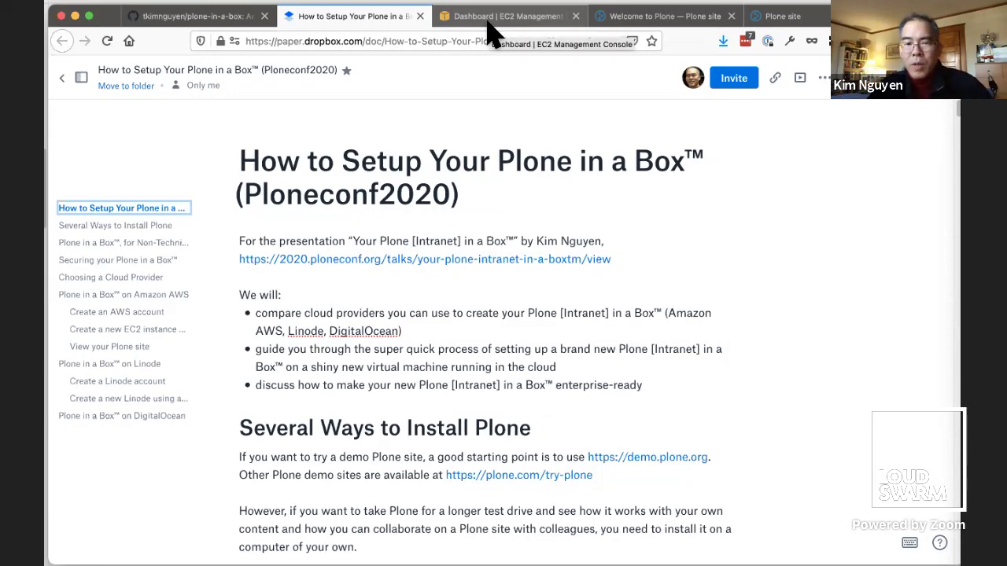
- Switch to the EC2 console, open the instances list and start launching a new instance
{"action": "left_click", "coordinate": [489, 24]}
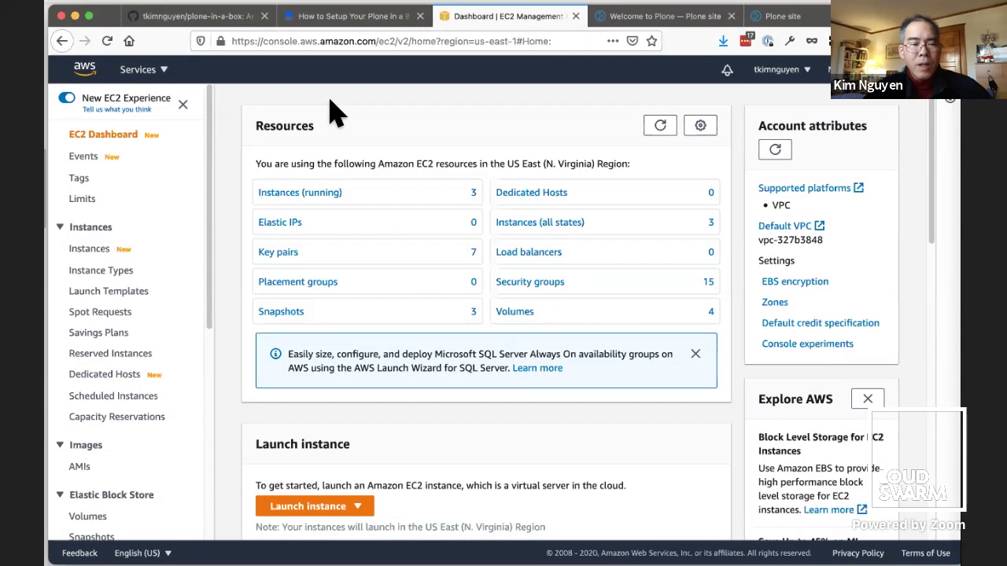
{"action": "left_click", "coordinate": [94, 250]}
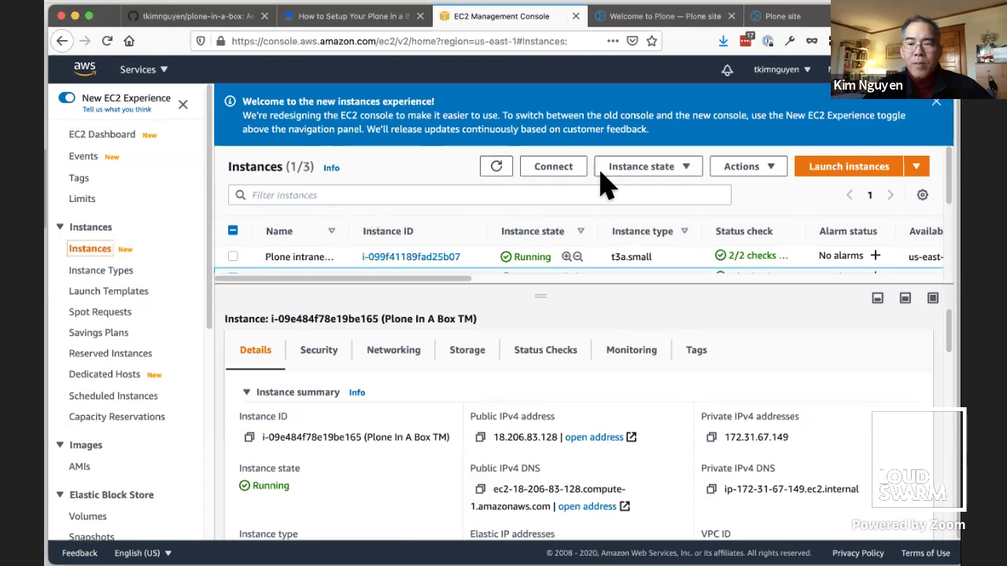
{"action": "left_click", "coordinate": [806, 178]}
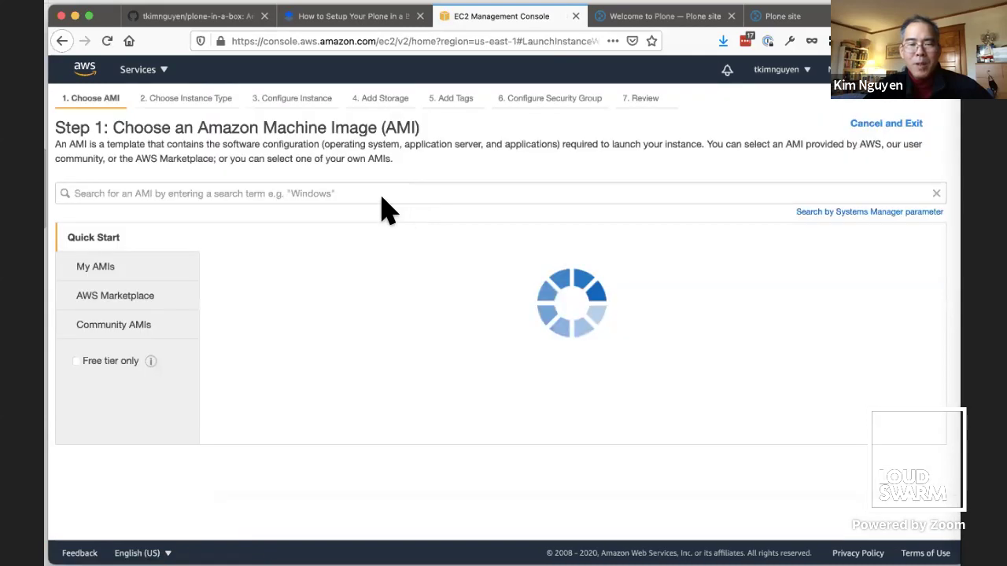
- Search the machine images for "plone in a box" and select the Plone In A Box image from the Community AMIs
{"action": "left_click", "coordinate": [375, 194]}
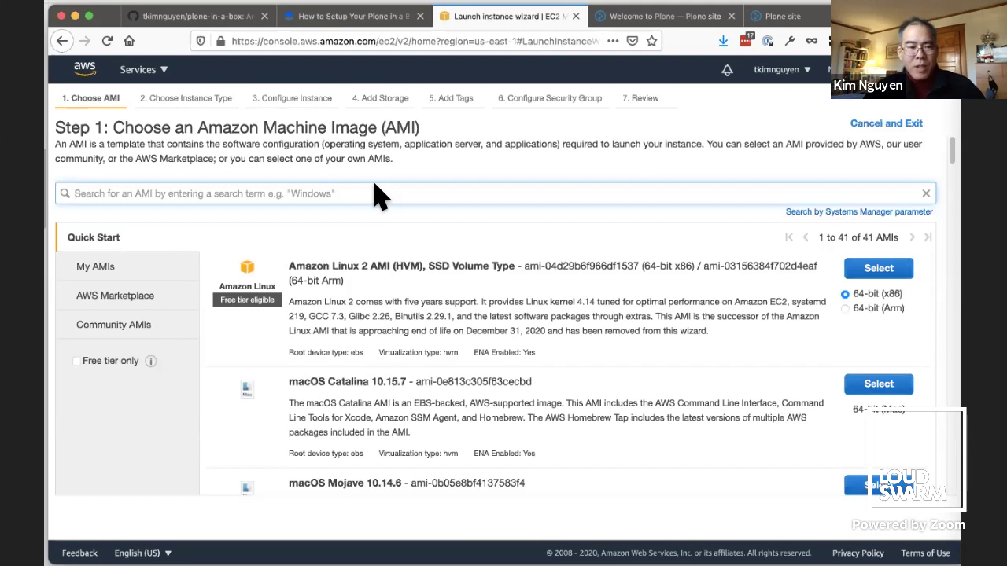
{"action": "type", "text": "plone in a bm"}
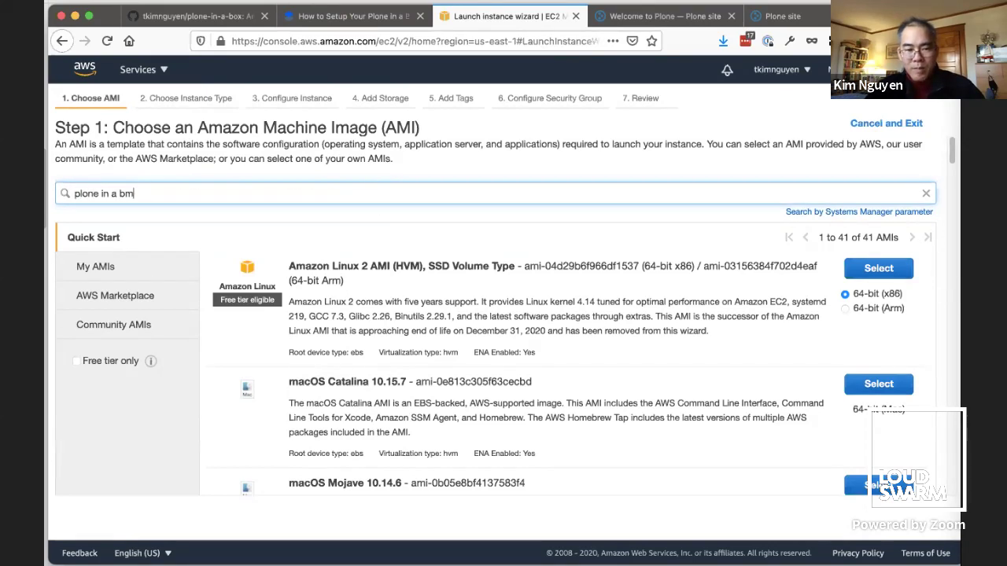
{"action": "type", "text": "x"}
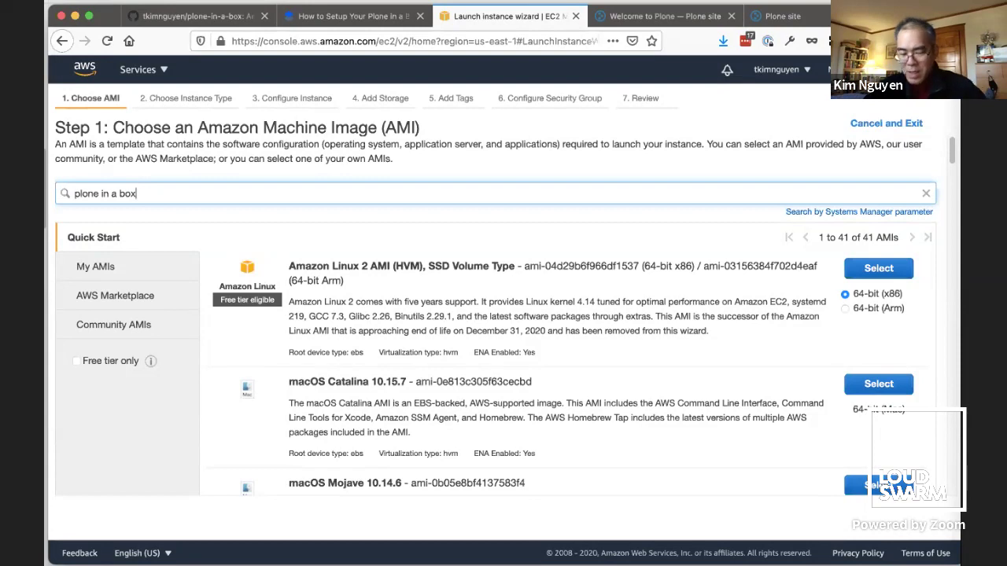
{"action": "key", "text": "Return"}
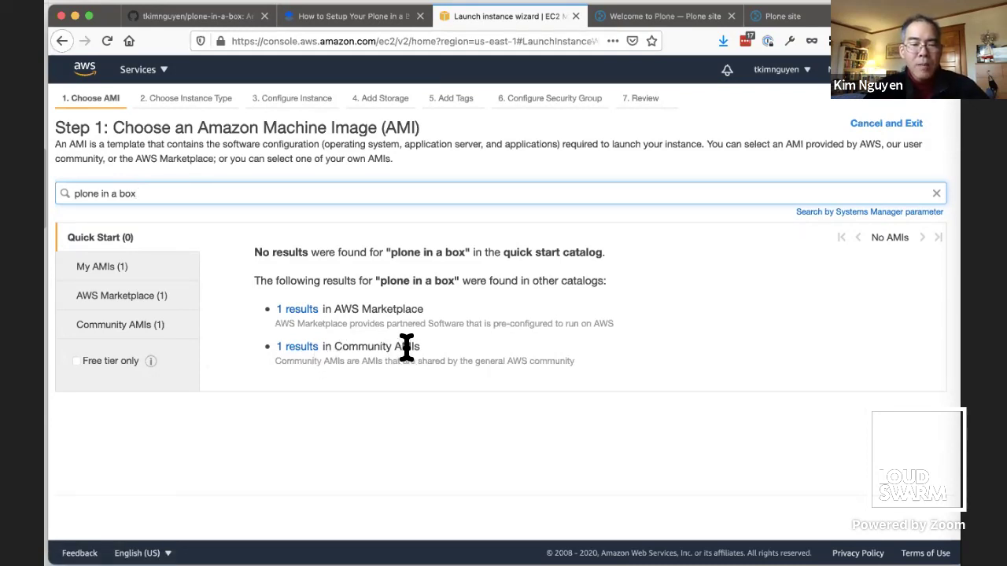
{"action": "left_click", "coordinate": [314, 349]}
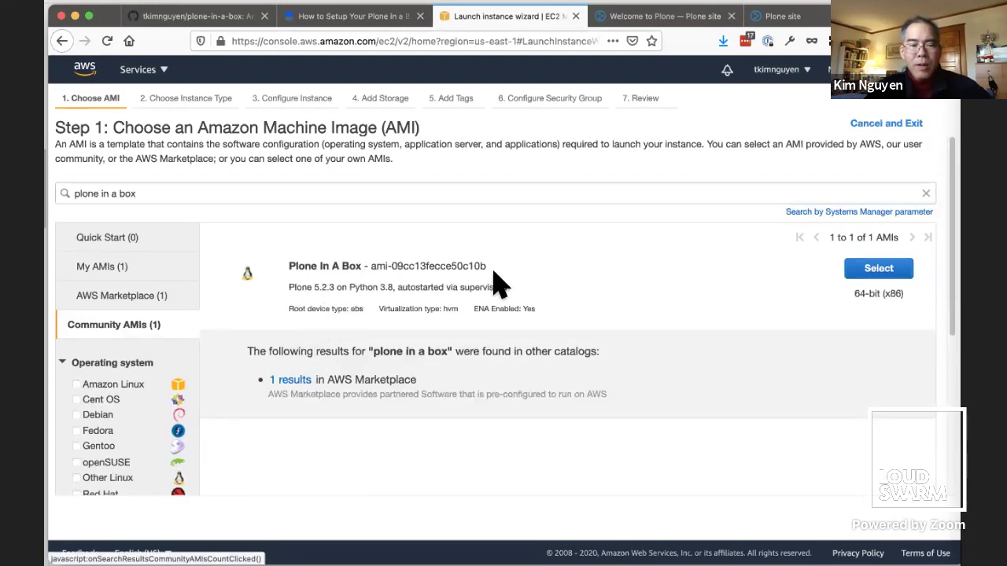
{"action": "left_click", "coordinate": [879, 271]}
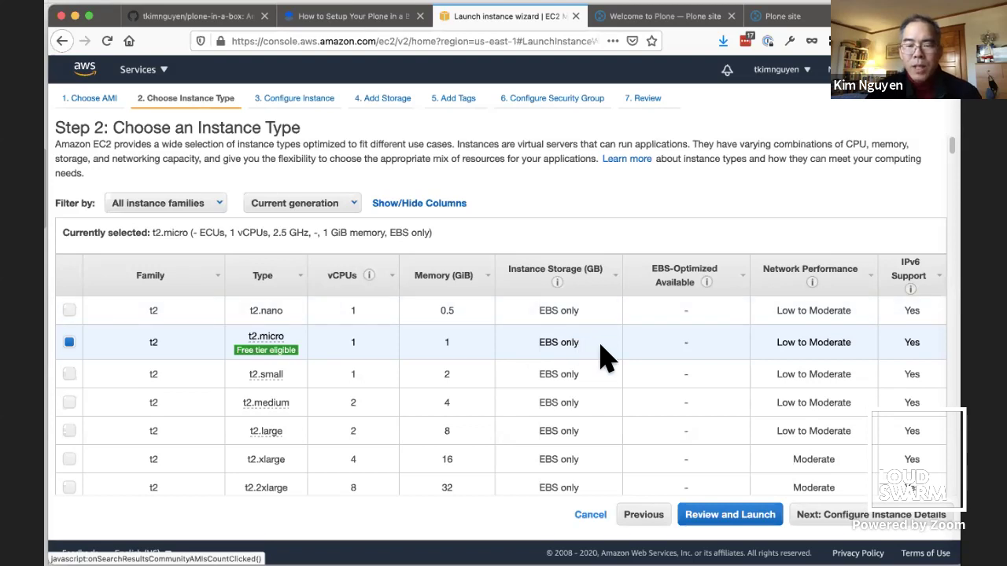
- Accept the preselected t2.micro type and the default instance details, storage and tags, continuing to the security group configuration
{"action": "left_click", "coordinate": [840, 516]}
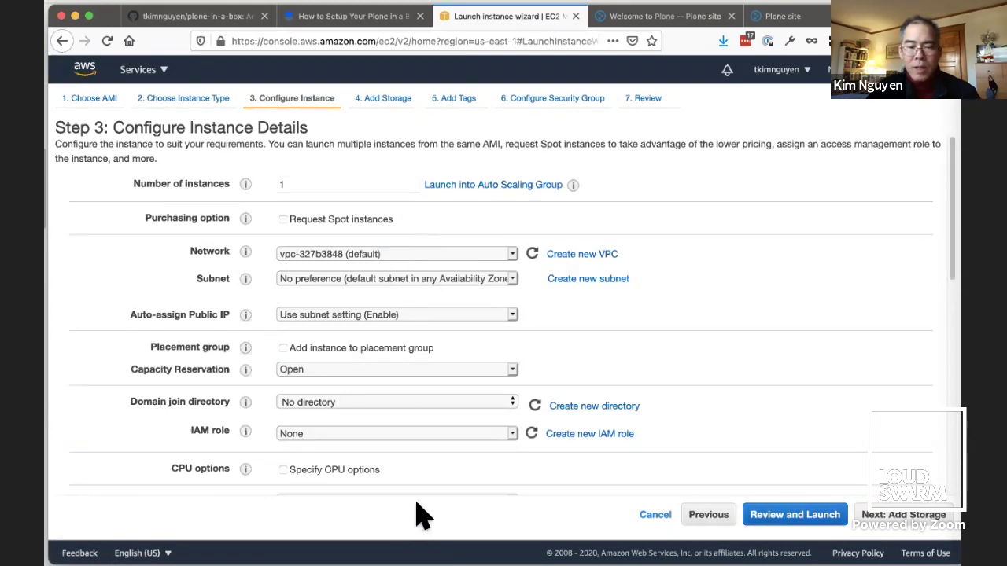
{"action": "left_click", "coordinate": [894, 519]}
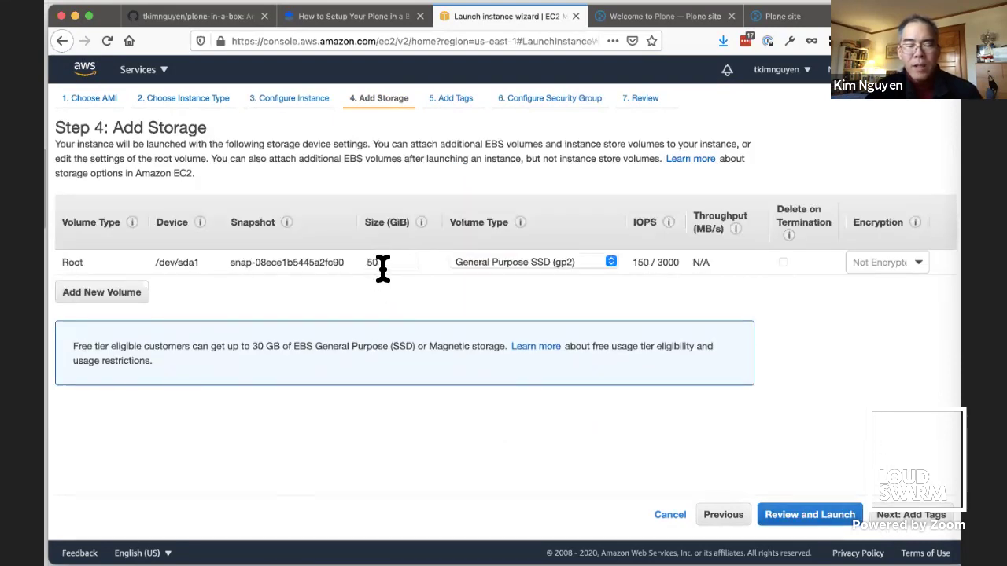
{"action": "left_click", "coordinate": [897, 520]}
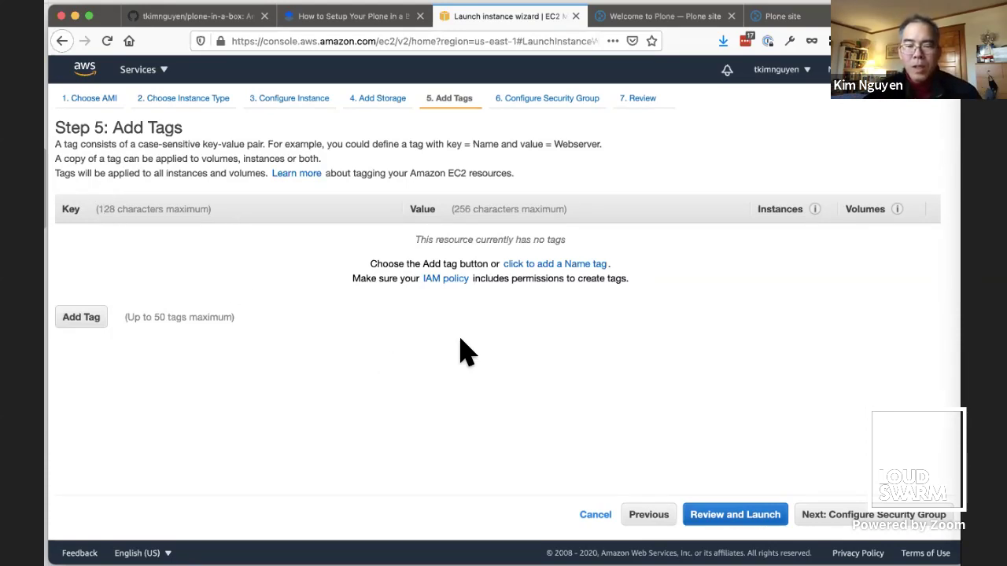
{"action": "left_click", "coordinate": [826, 523]}
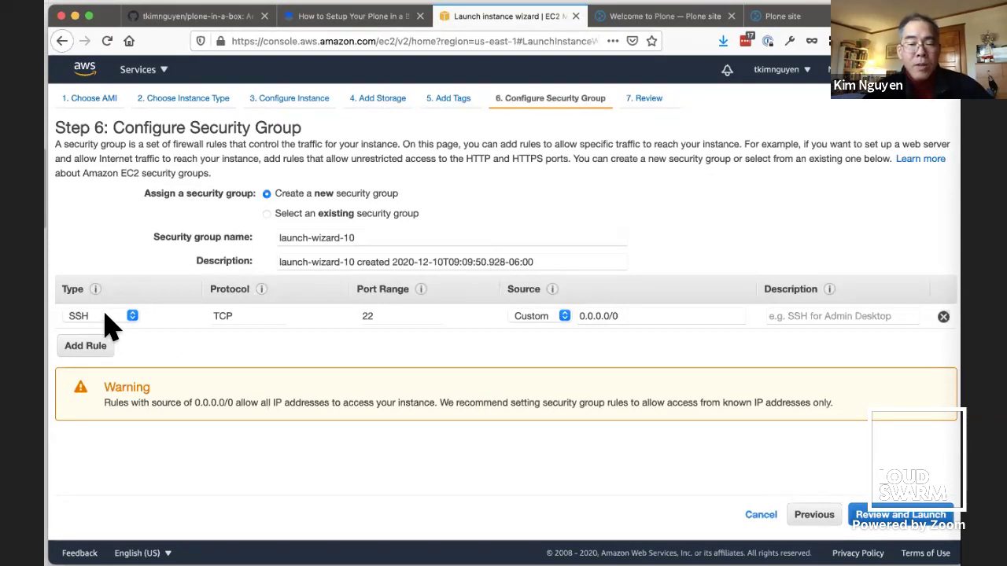
- Add a Custom TCP rule for port 8080 to the new security group and continue to the launch review
{"action": "left_click", "coordinate": [107, 350]}
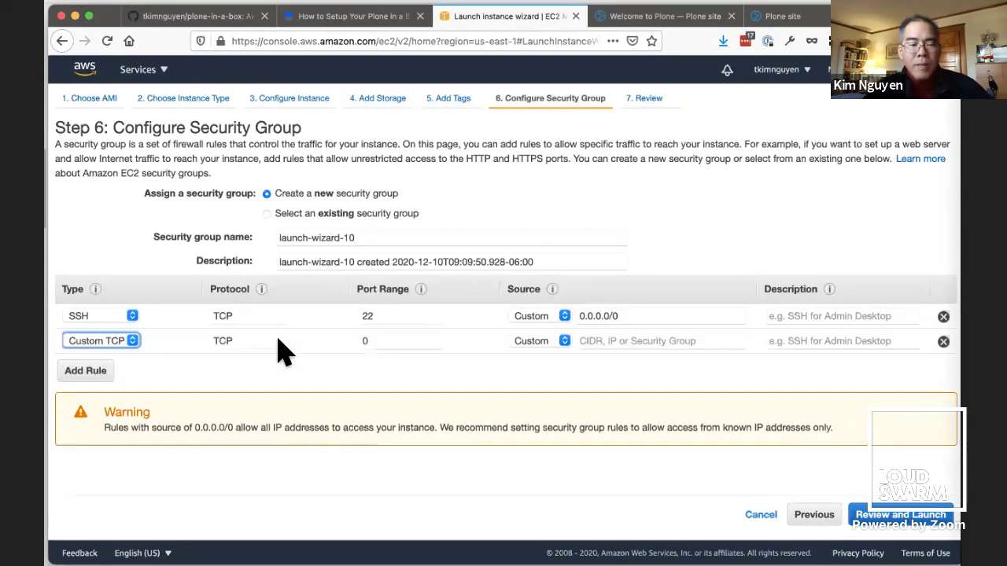
{"action": "left_click", "coordinate": [378, 340]}
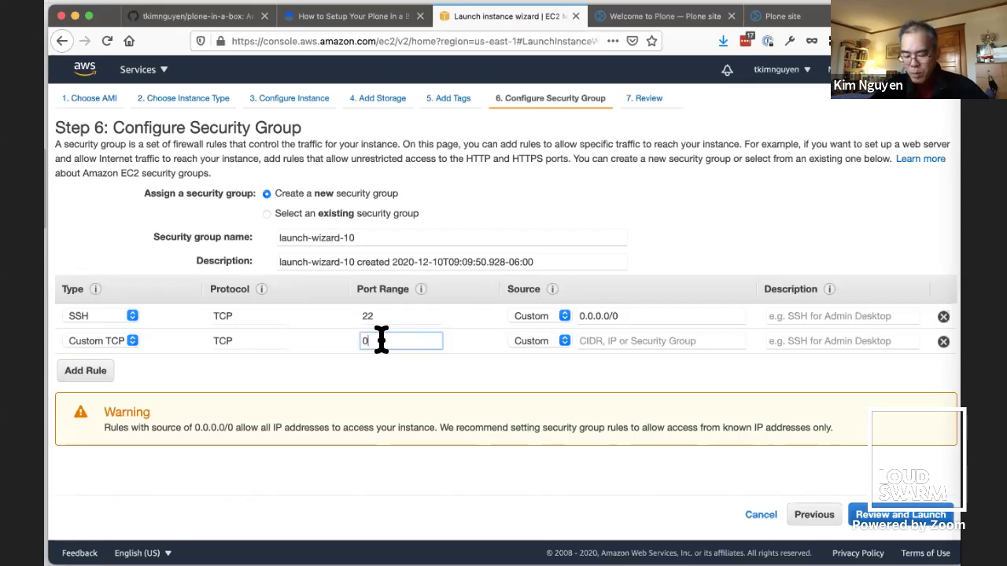
{"action": "type", "text": "80"}
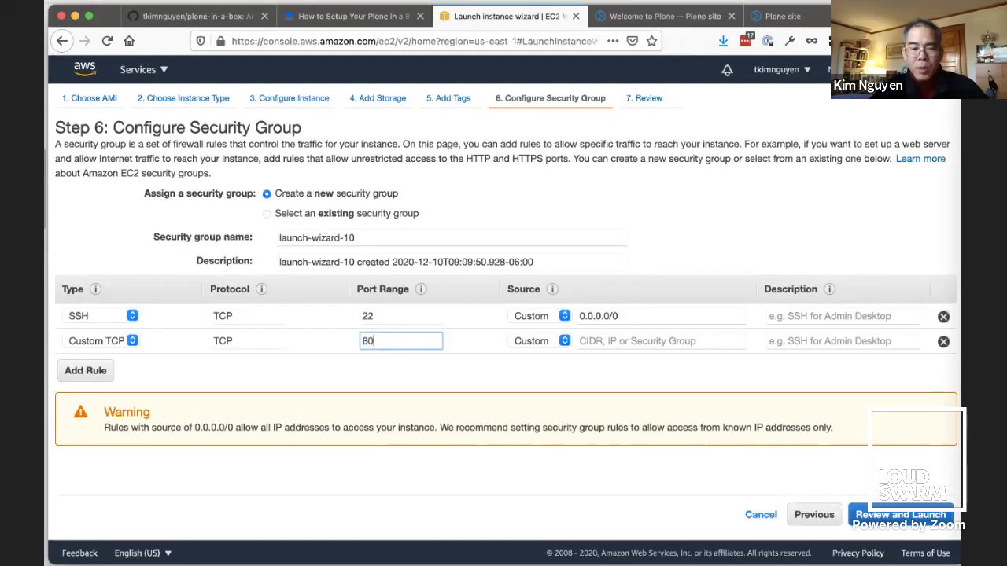
{"action": "type", "text": "80"}
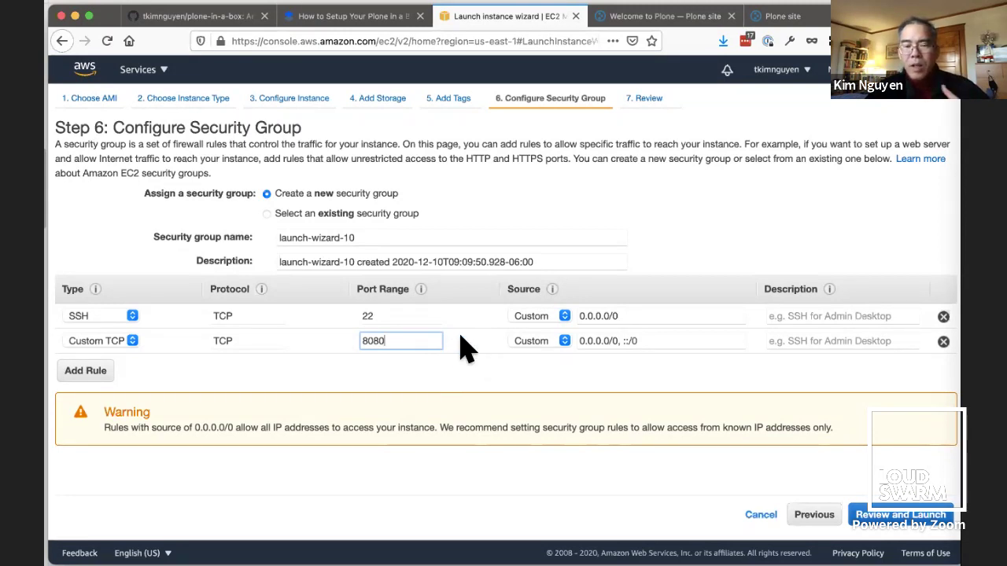
{"action": "left_click", "coordinate": [890, 528]}
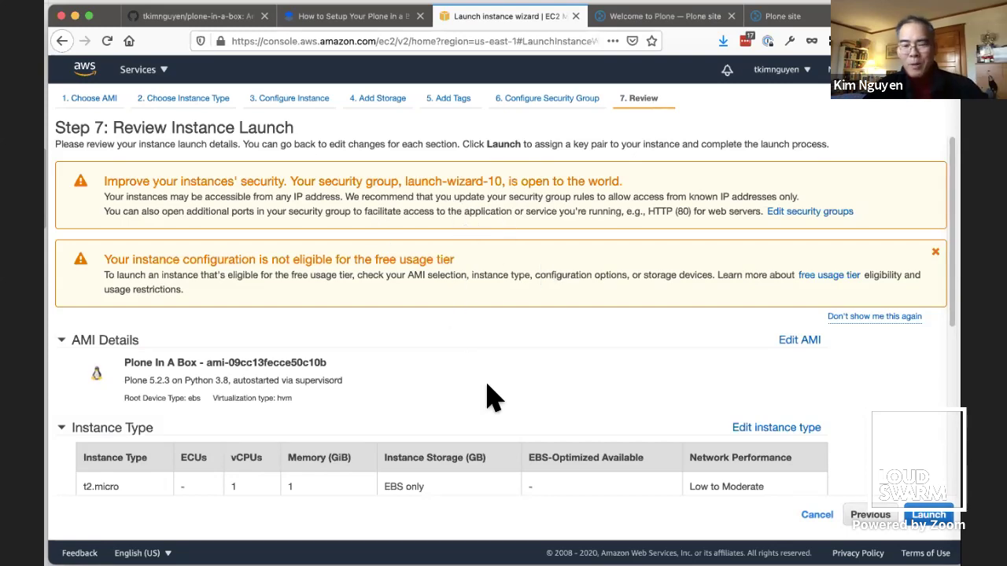
- Review the instance type and security group rules, then proceed with the launch to the key pair selection
{"action": "scroll", "coordinate": [492, 399], "scroll_direction": "down", "scroll_amount": 5}
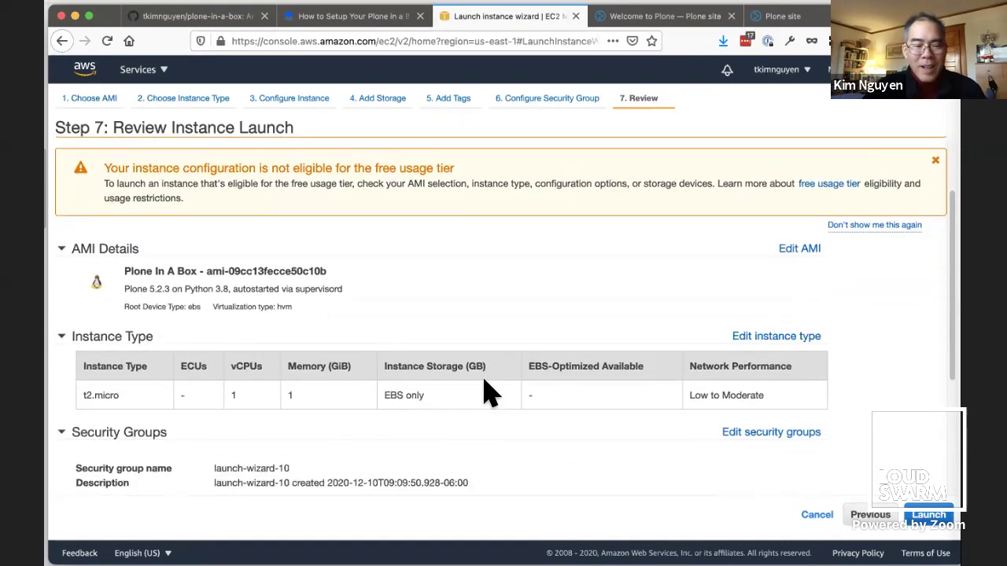
{"action": "scroll", "coordinate": [810, 468], "scroll_direction": "down", "scroll_amount": 4}
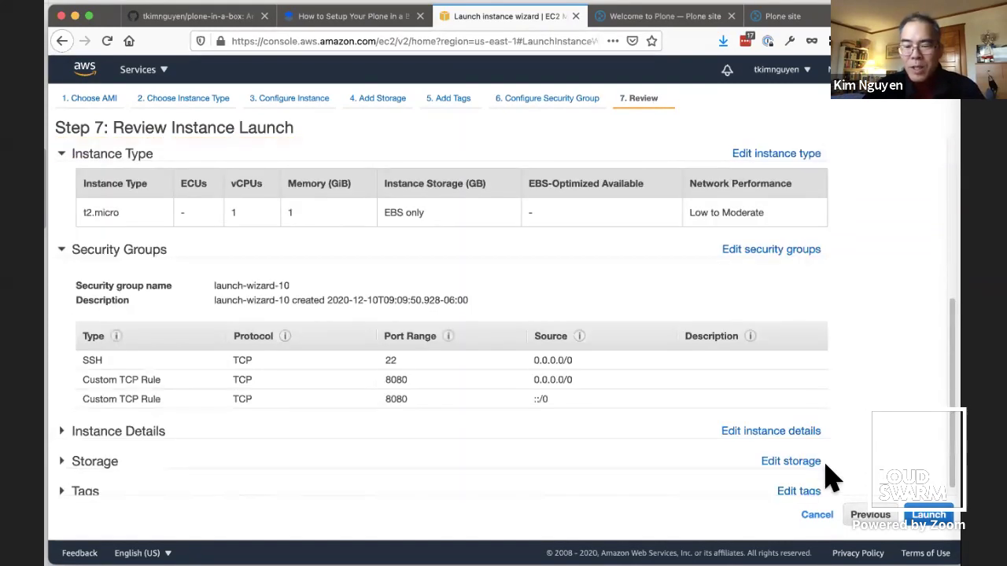
{"action": "left_click", "coordinate": [929, 516]}
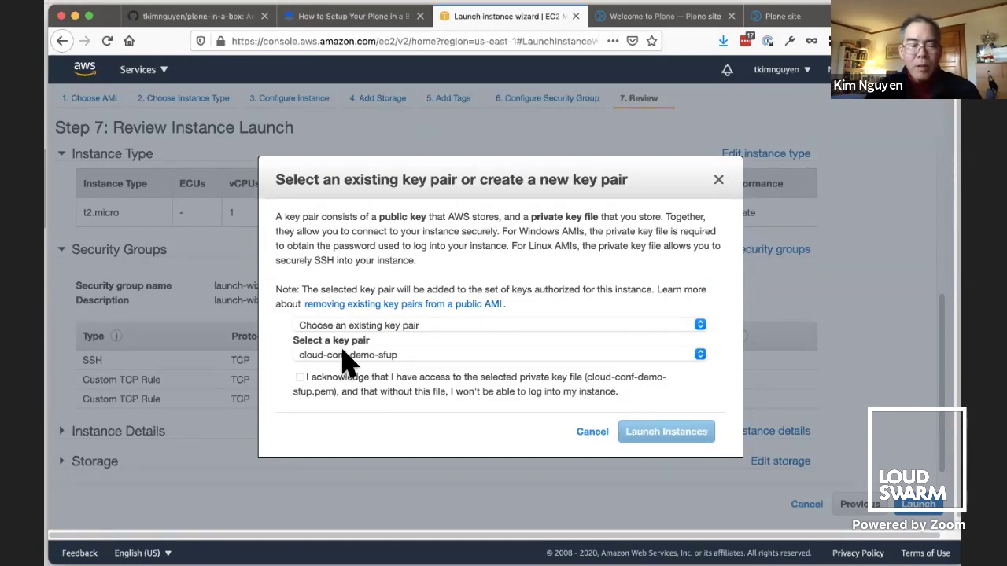
{"action": "left_click", "coordinate": [344, 355]}
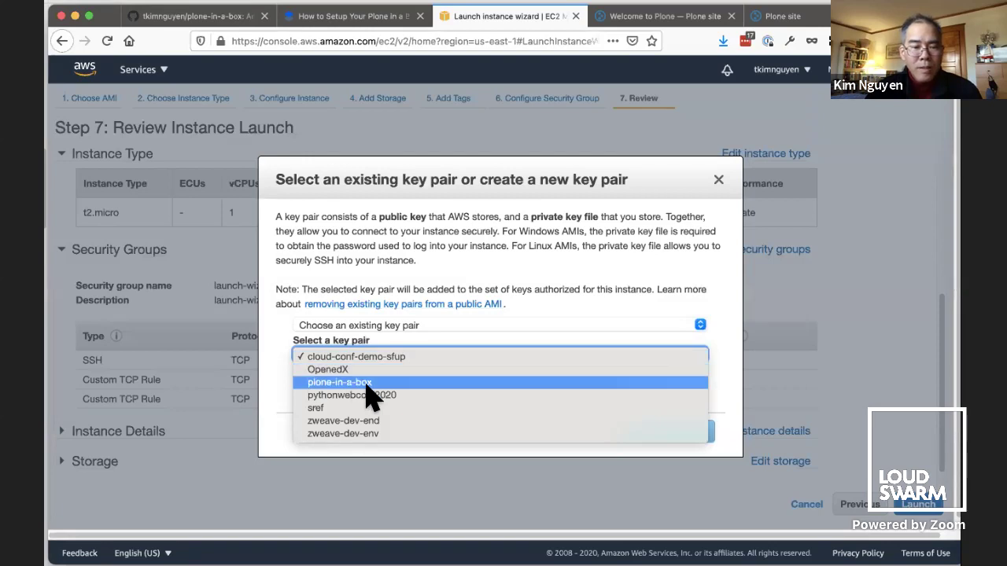
{"action": "left_click", "coordinate": [267, 316]}
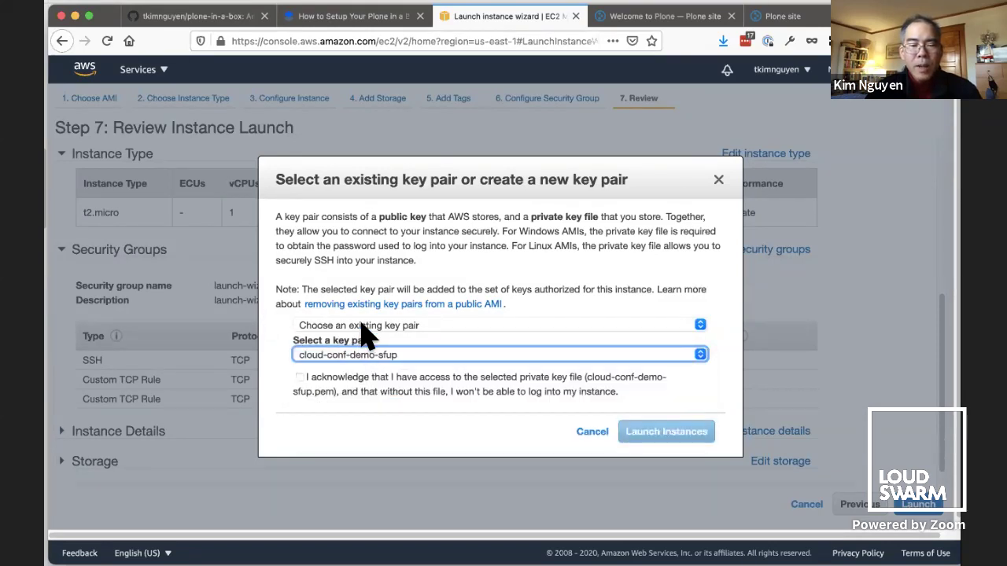
{"action": "left_click", "coordinate": [364, 329]}
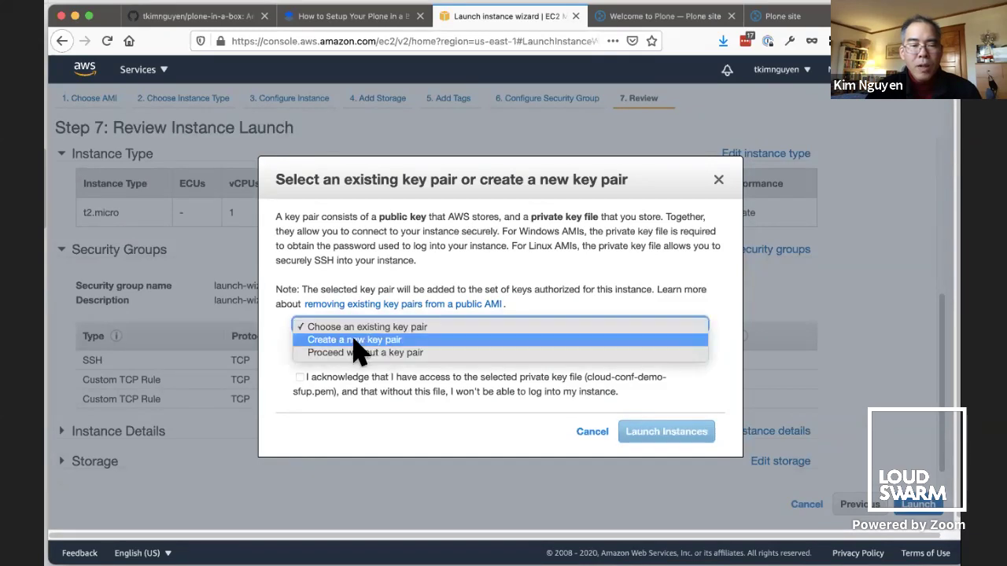
{"action": "left_click", "coordinate": [353, 341]}
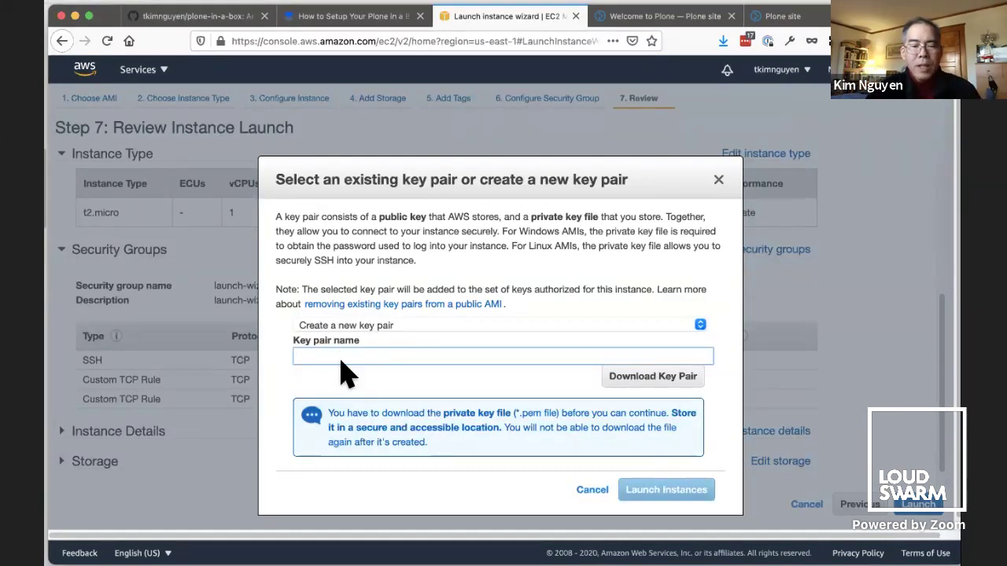
{"action": "left_click", "coordinate": [455, 325]}
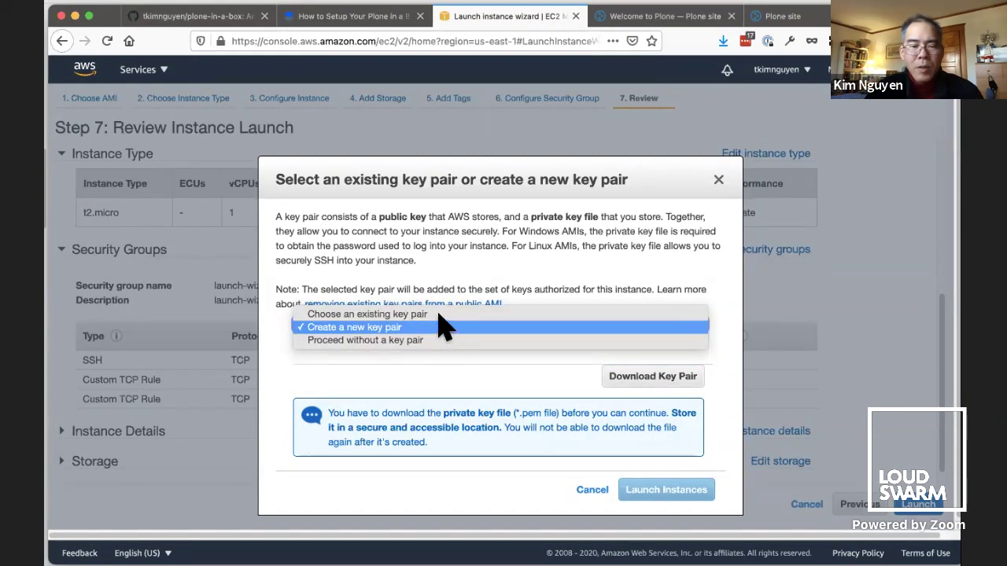
{"action": "left_click", "coordinate": [441, 314]}
- Select the existing plone-in-a-box key pair, acknowledge access to its private key file and launch the instance
{"action": "left_click", "coordinate": [387, 357]}
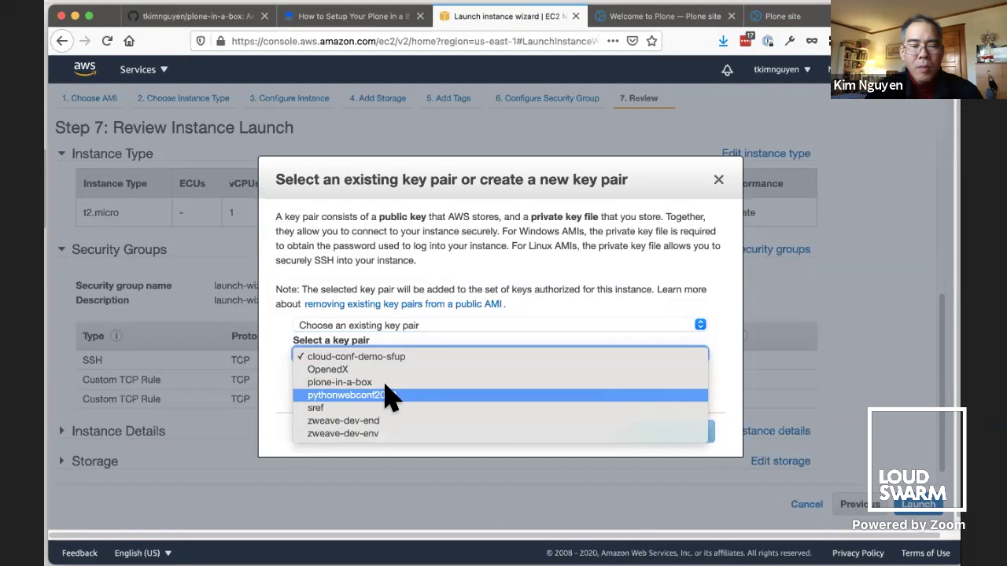
{"action": "left_click", "coordinate": [386, 382]}
{"action": "left_click", "coordinate": [370, 377]}
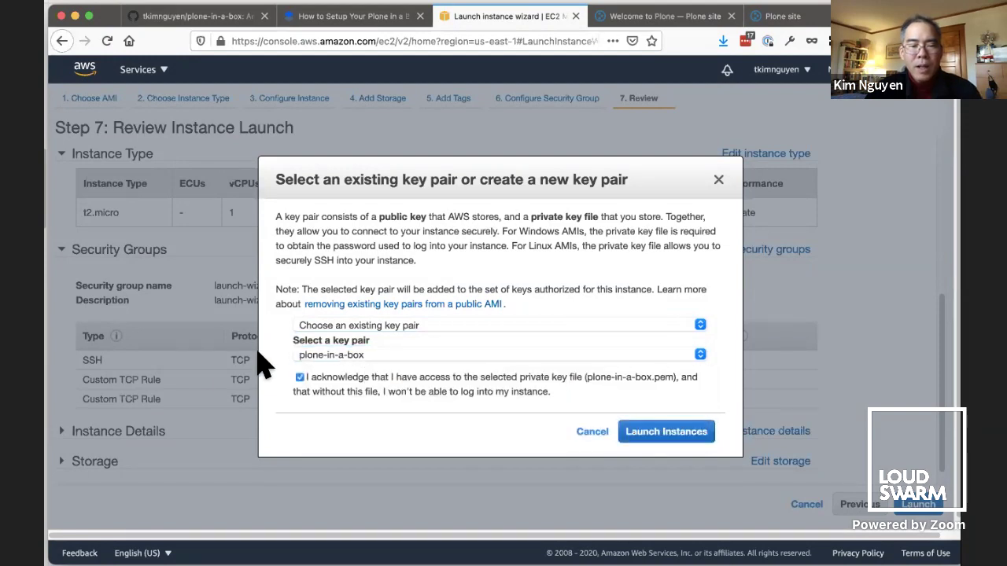
{"action": "left_click", "coordinate": [664, 433]}
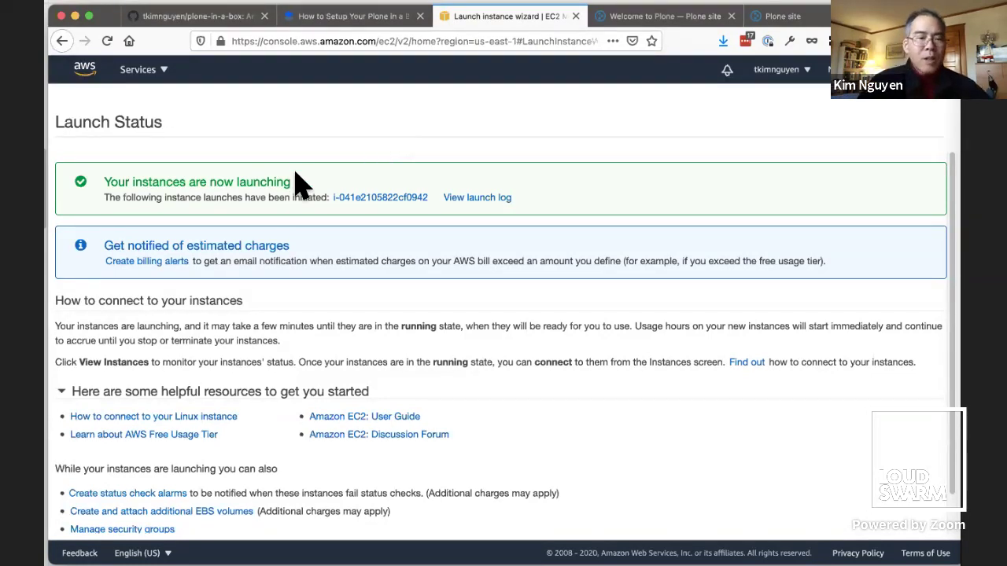
- Open the newly launched instance in the instances list, enlarge the list area and select the instance to show its details
{"action": "left_click", "coordinate": [398, 203]}
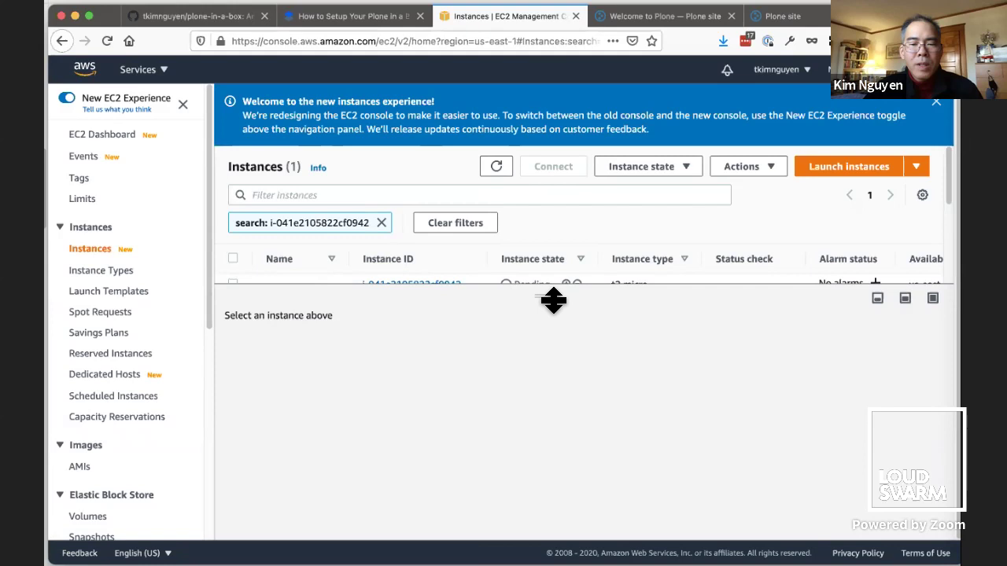
{"action": "left_click_drag", "start_coordinate": [553, 298], "coordinate": [551, 355]}
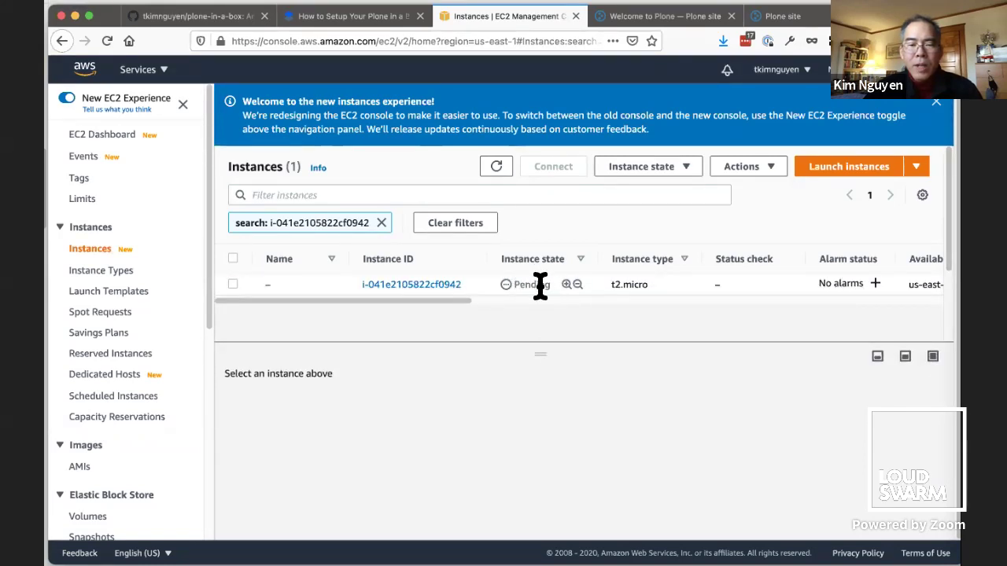
{"action": "double_click", "coordinate": [555, 299]}
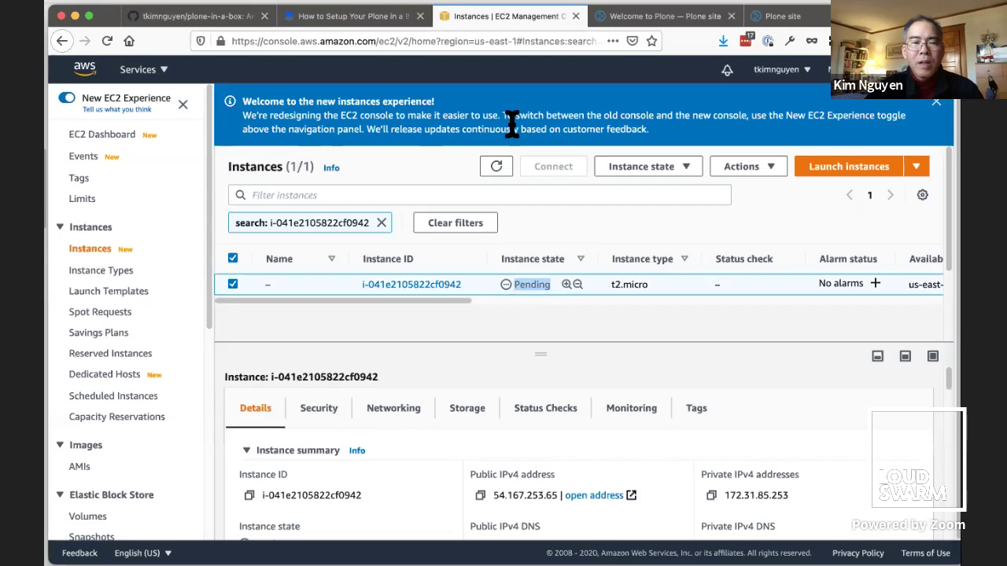